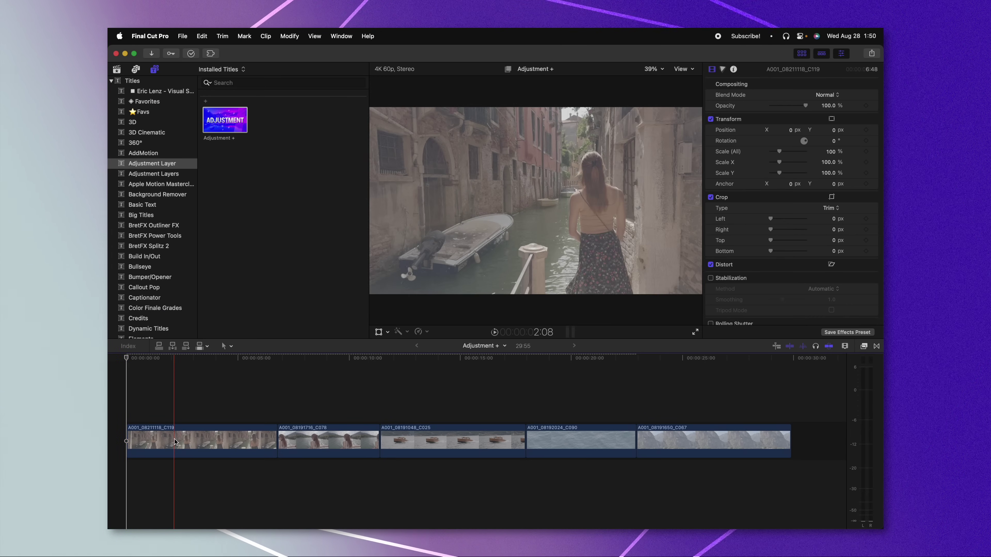
Step: Apply a Custom LUT to the first Venice clip and set it to Stalman - Apple Log to Rec709
click(154, 358)
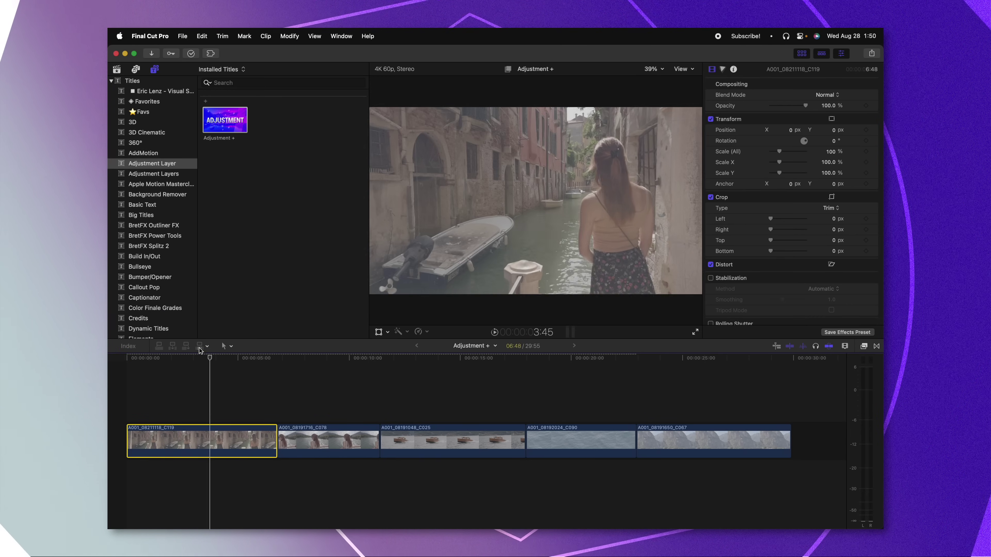
click(845, 346)
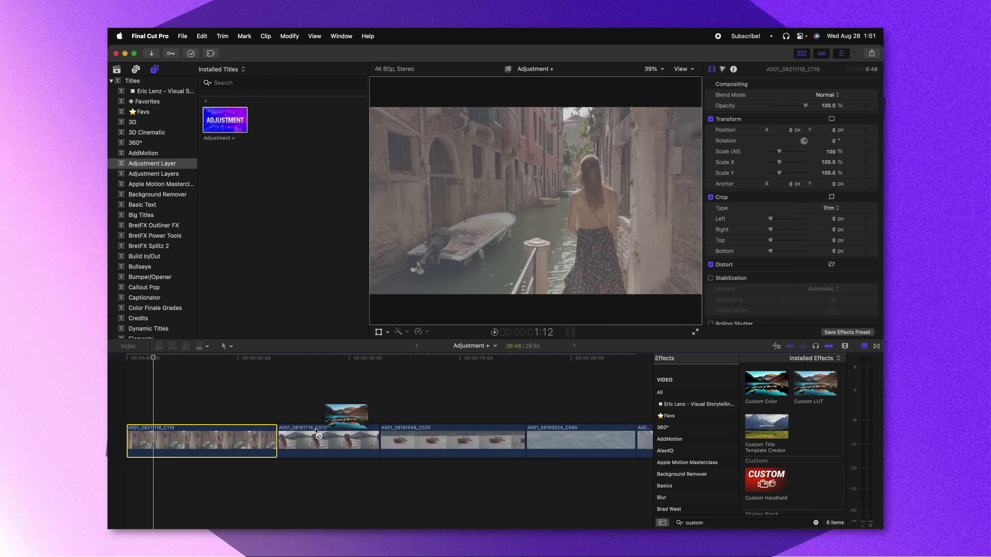
drag(316, 430, 203, 441)
click(813, 107)
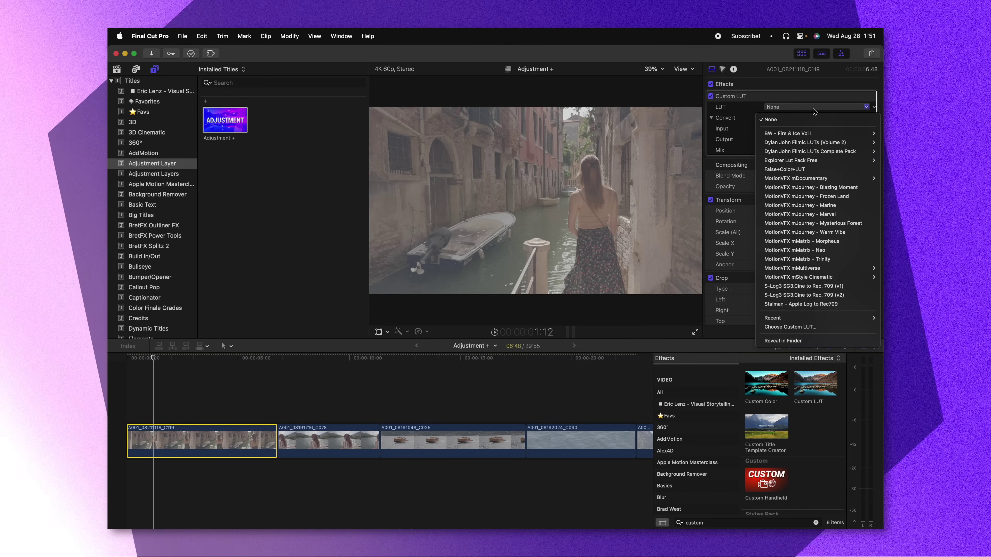
click(815, 304)
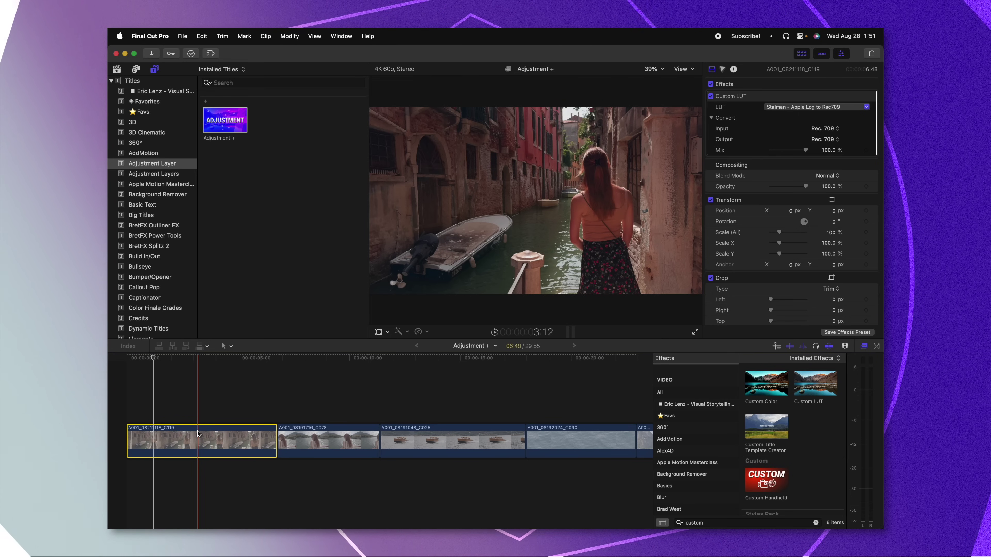
Step: Select the remaining four clips in the timeline
scroll(197, 431, right, 1)
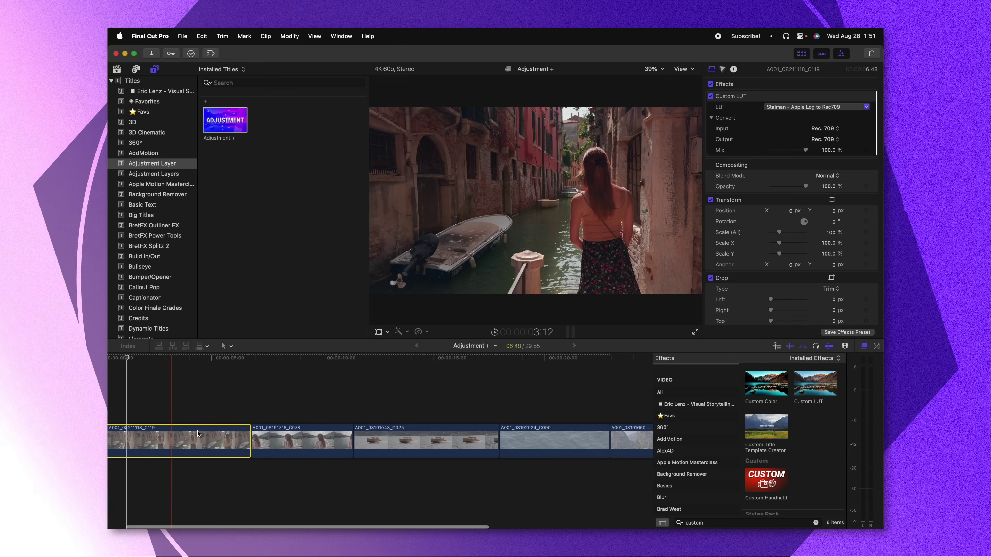
scroll(198, 430, right, 2)
drag(284, 402, 756, 481)
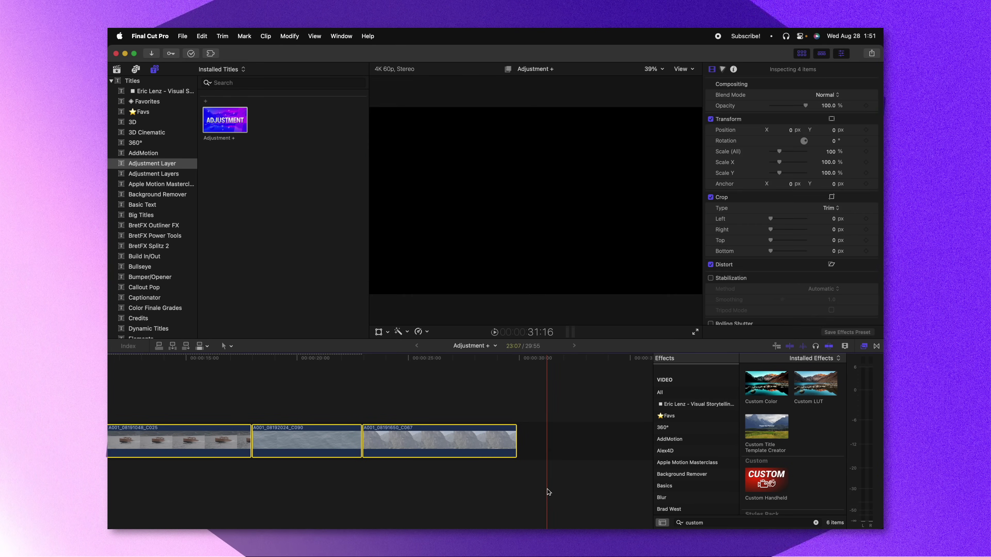
Step: Paste the Custom LUT attribute from the first clip onto the four selected clips
key(super+shift+v)
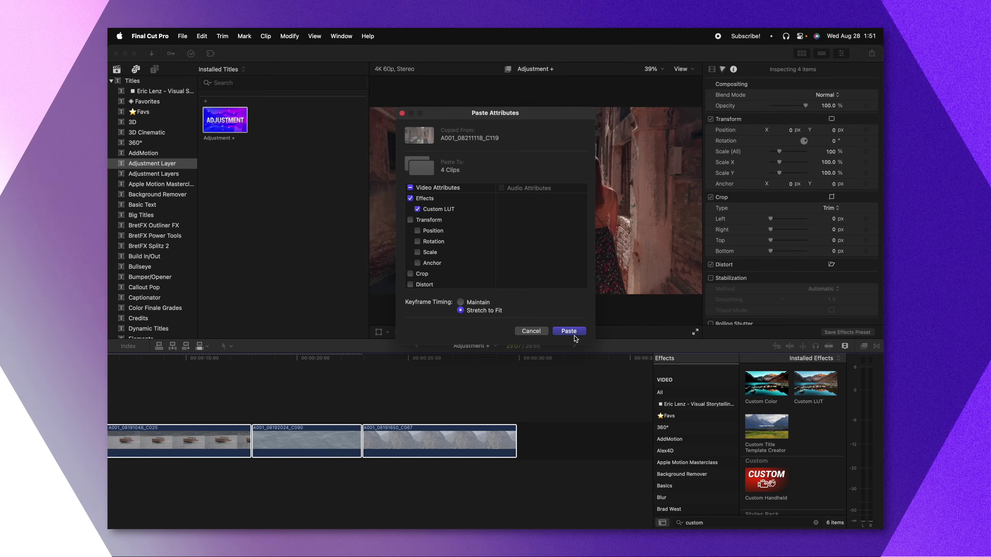
click(569, 332)
scroll(506, 408, left, 10)
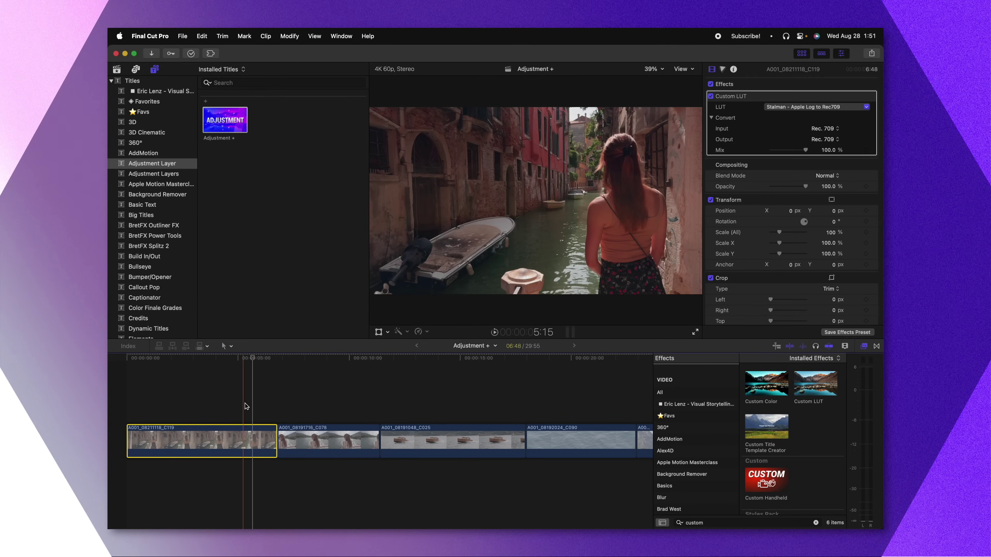
Step: Lower the Custom LUT mix to about 55% on the first clip and about 47% on the second
drag(805, 150, 789, 151)
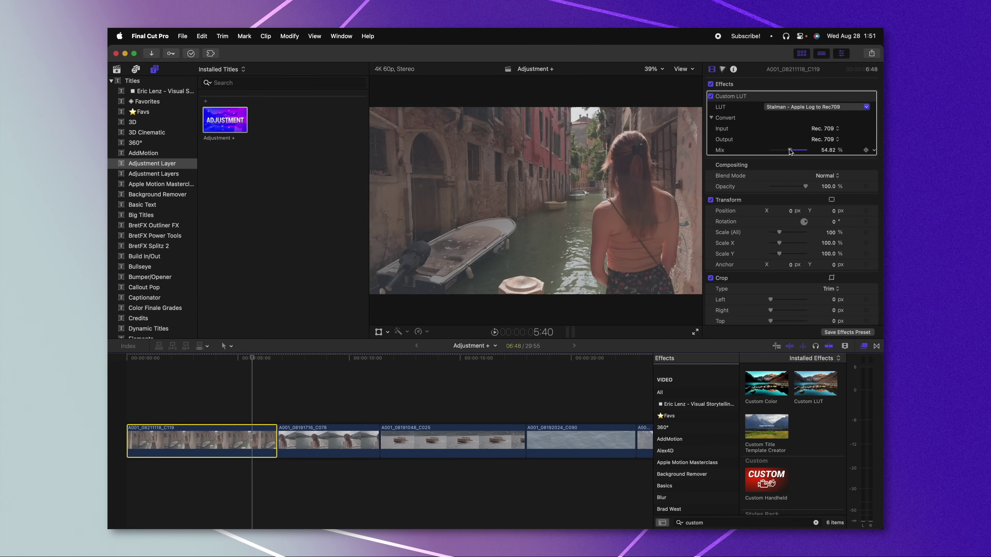
click(326, 440)
click(313, 441)
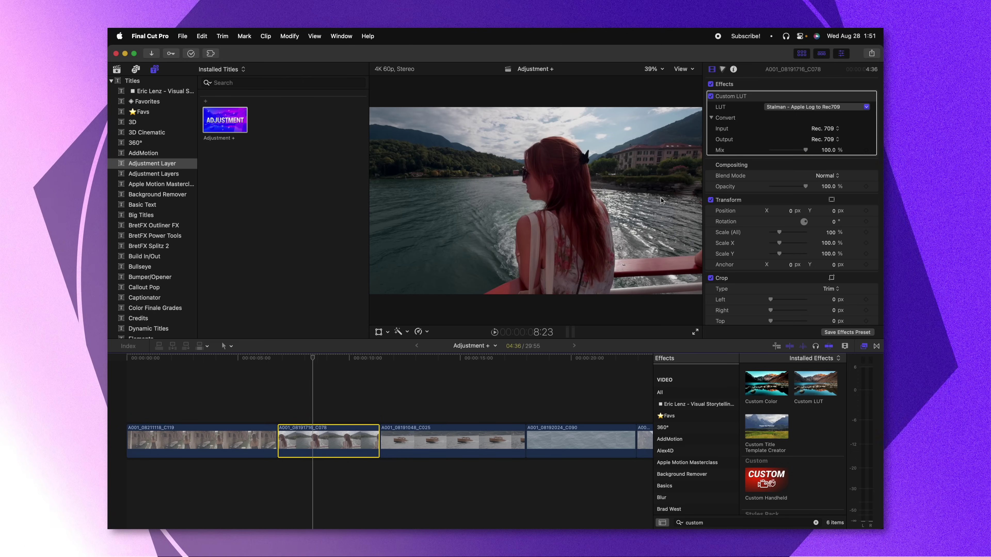
drag(806, 150, 787, 151)
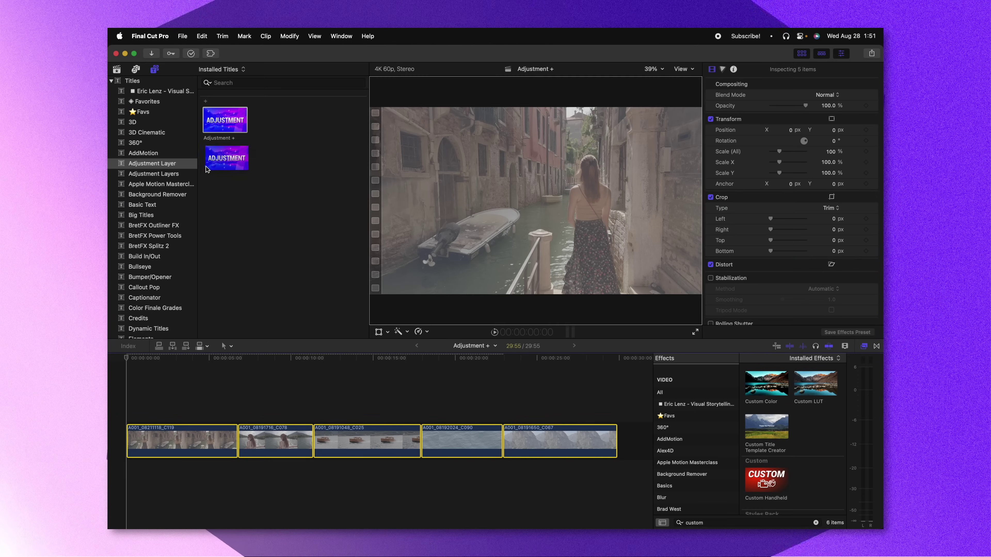
Step: Place an Adjustment + layer above the clips, extend it to the last clip, and apply Custom LUT
drag(141, 352, 133, 414)
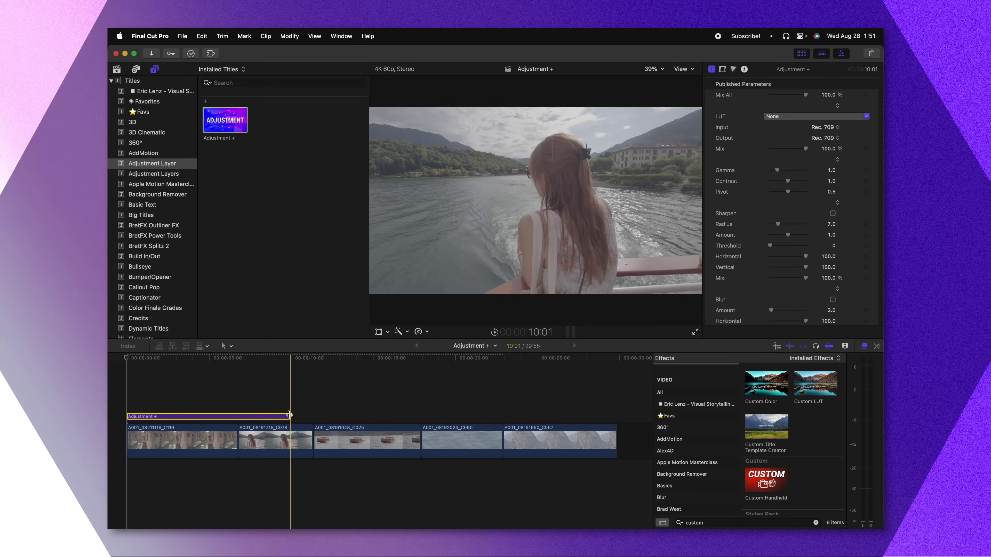
drag(291, 416, 616, 402)
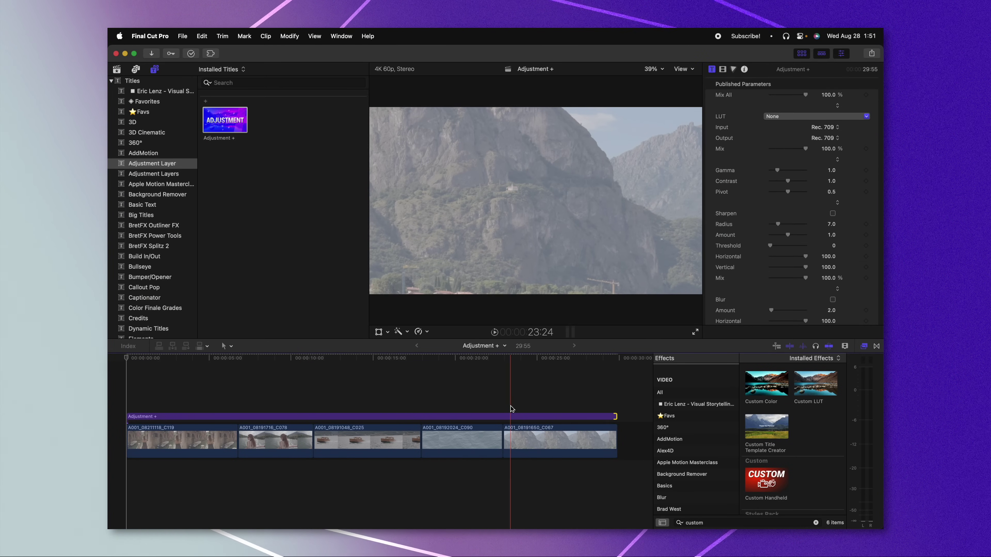
key(Home)
drag(766, 385, 457, 420)
Step: Set the adjustment layer's Custom LUT to Stalman - Apple Log to Rec709 with mix around 50%
click(723, 69)
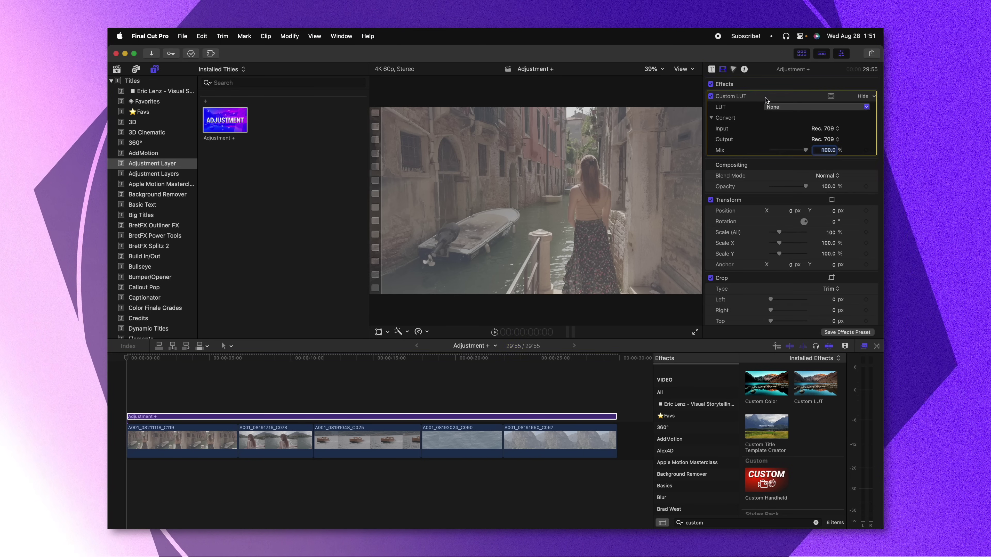
click(774, 108)
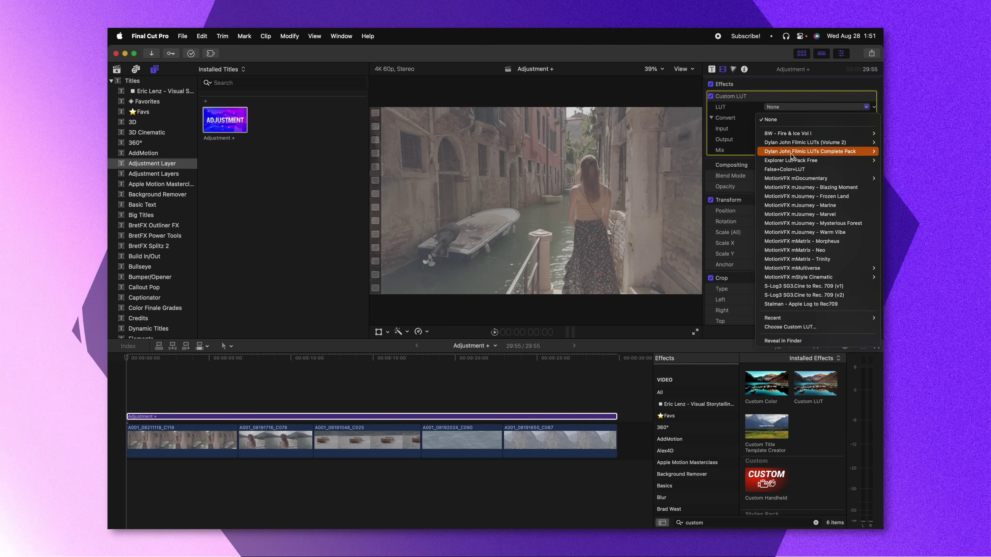
click(804, 304)
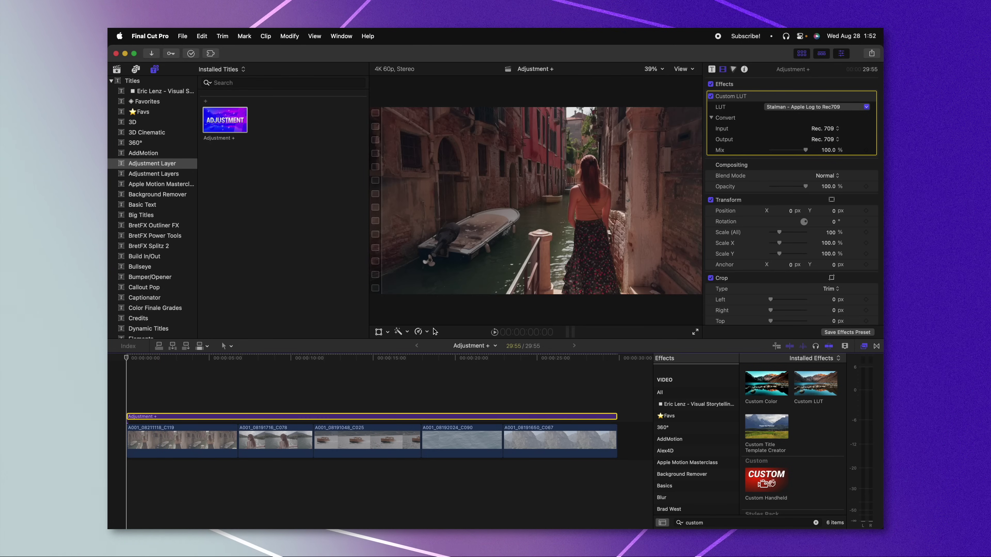
drag(799, 150, 788, 150)
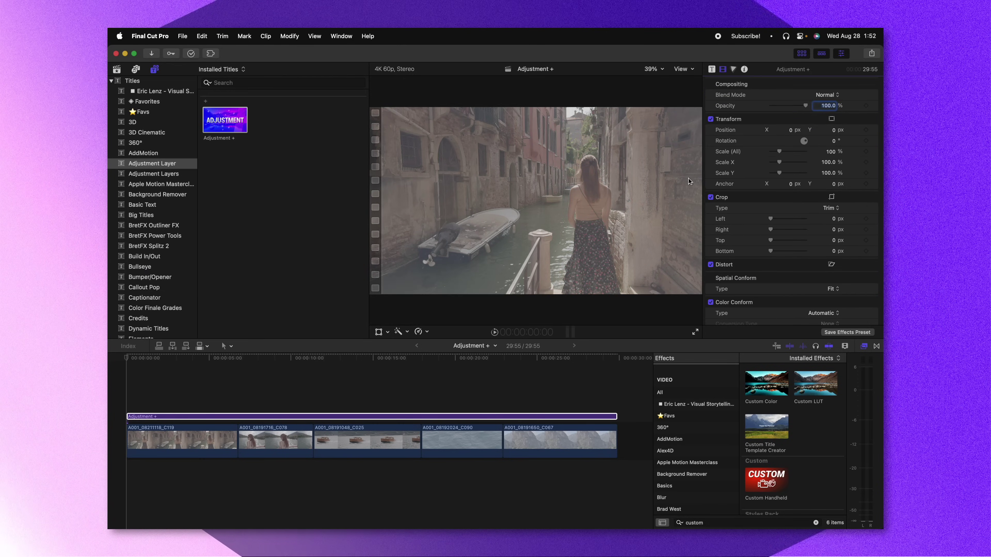
Step: Select the Adjustment + clip and show its Published Parameters in the Title Inspector
click(218, 417)
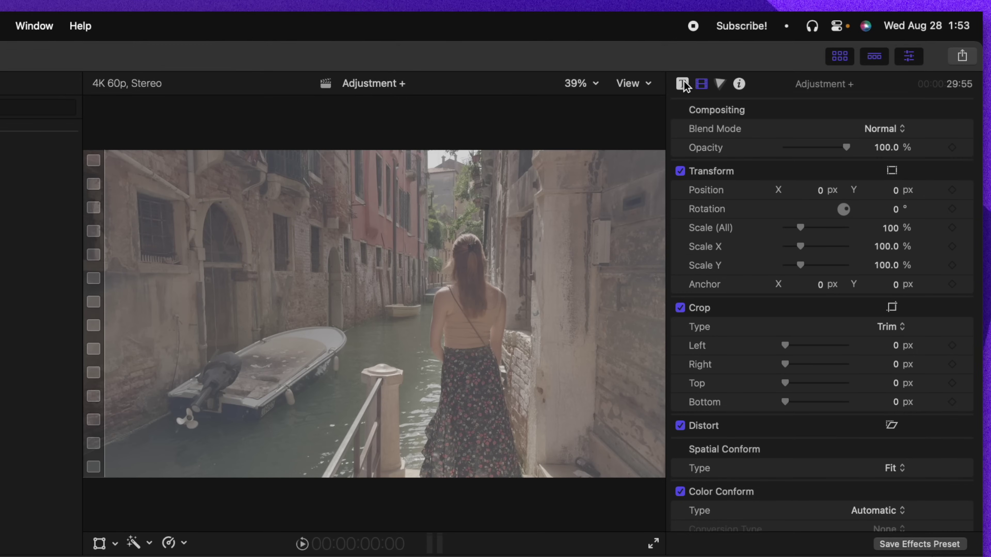
click(683, 83)
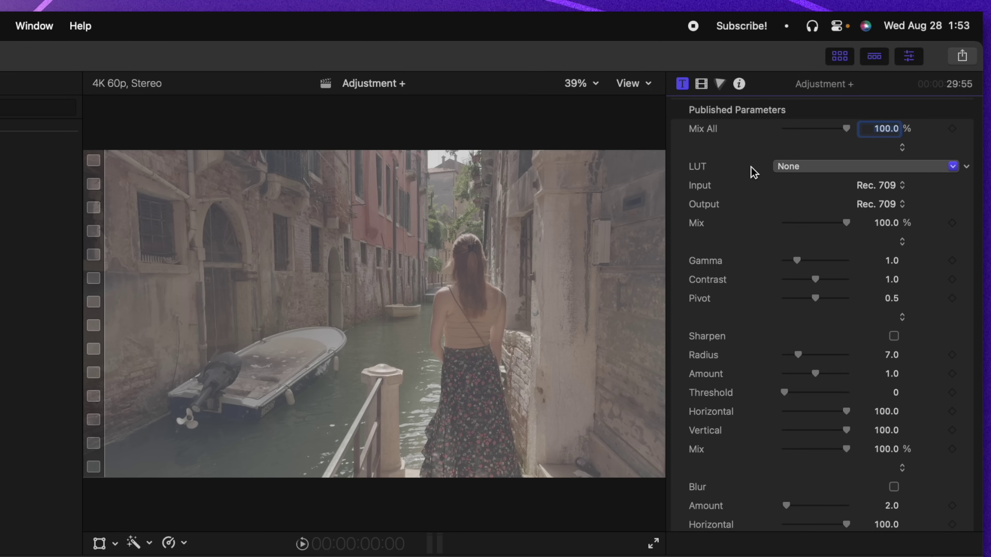
Step: Choose Stalman - Apple Log to Rec709 in the adjustment layer's built-in LUT pop-up
click(828, 168)
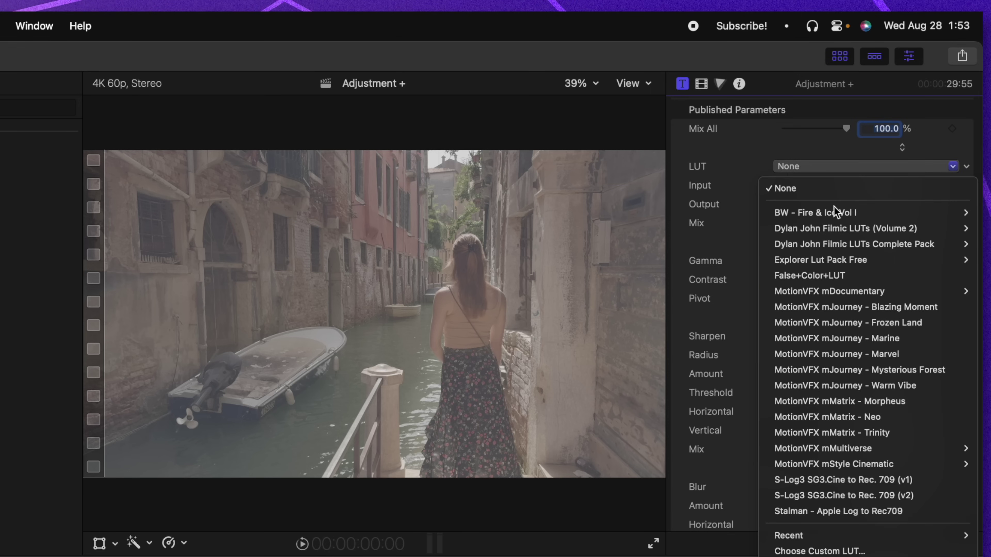
click(856, 512)
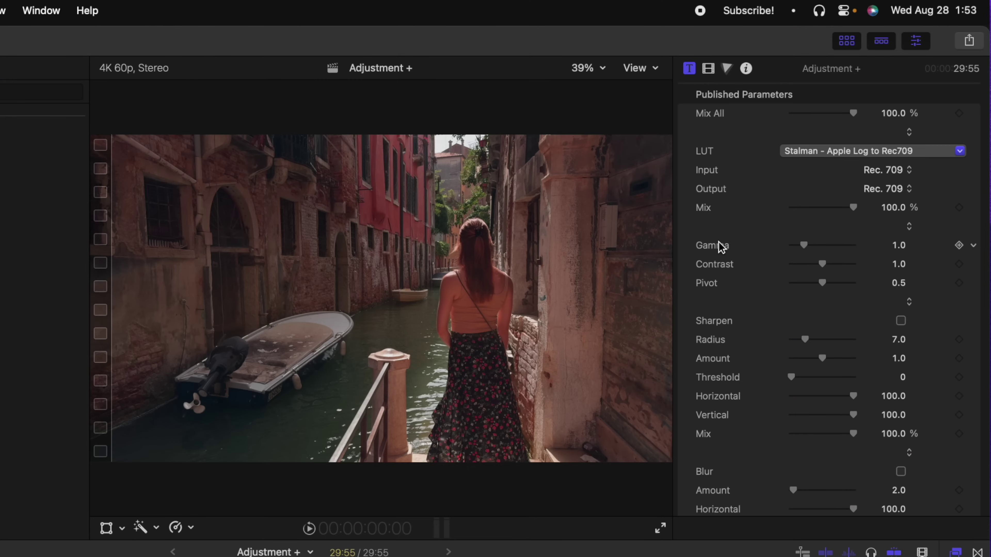
Step: Test gamma values, reset gamma to 1.0, and raise contrast to 1.35
drag(803, 245, 794, 246)
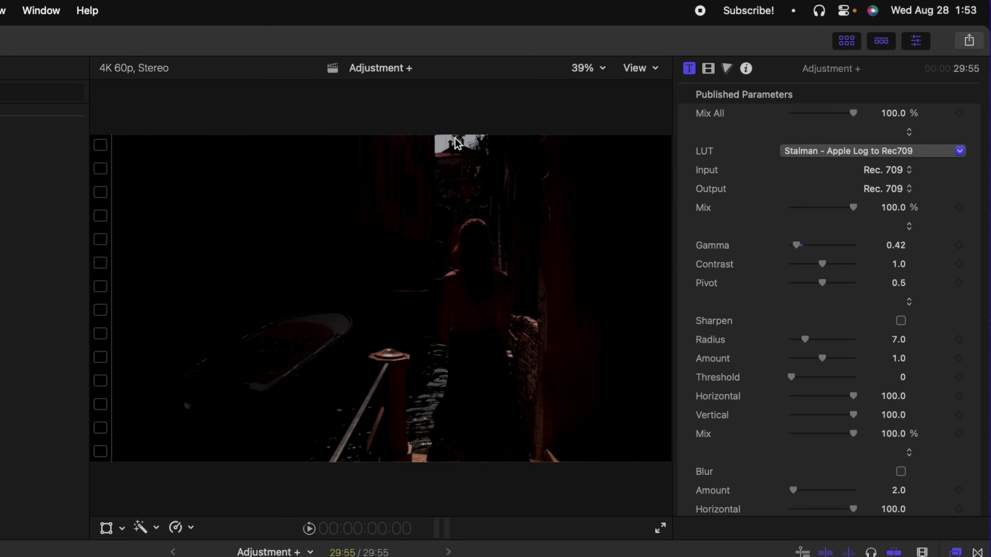
drag(803, 245, 813, 255)
double_click(812, 255)
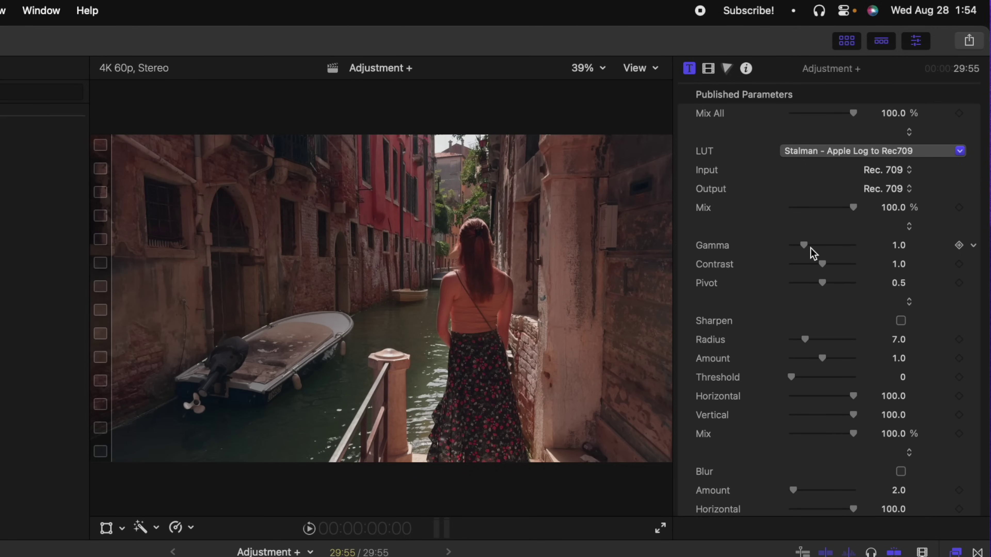
drag(832, 269, 838, 269)
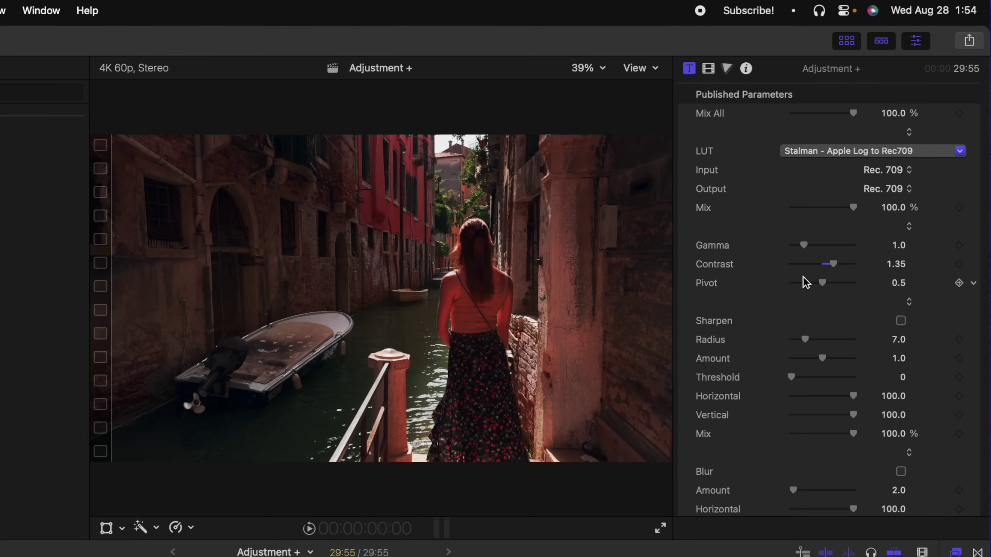
scroll(805, 281, down, 2)
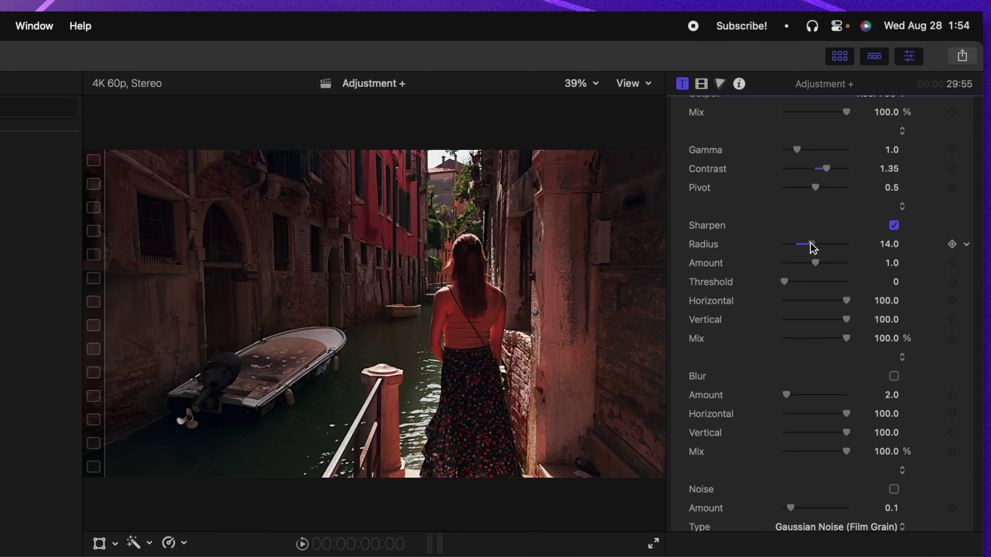
Step: Set Sharpen amount to 0.98, threshold to 0.1 and horizontal to 32.0
click(814, 265)
click(790, 281)
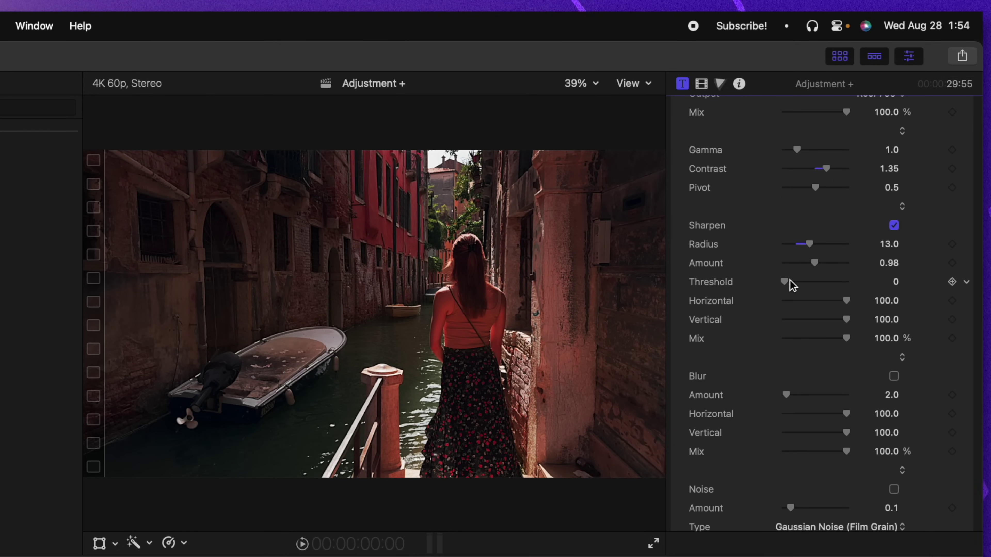
click(805, 300)
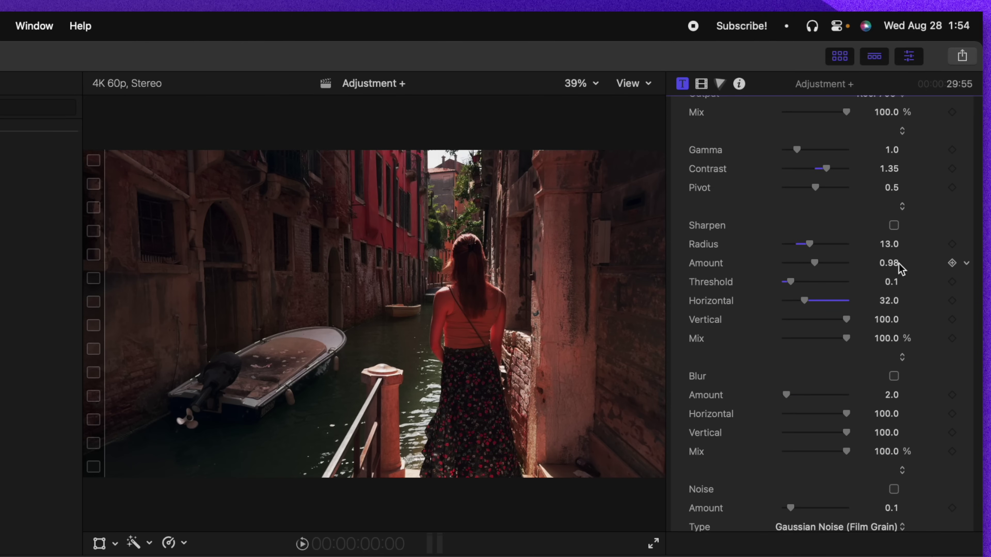
Step: Enable Blur on the Adjustment + layer, leaving its amount at 2.0
scroll(761, 309, down, 3)
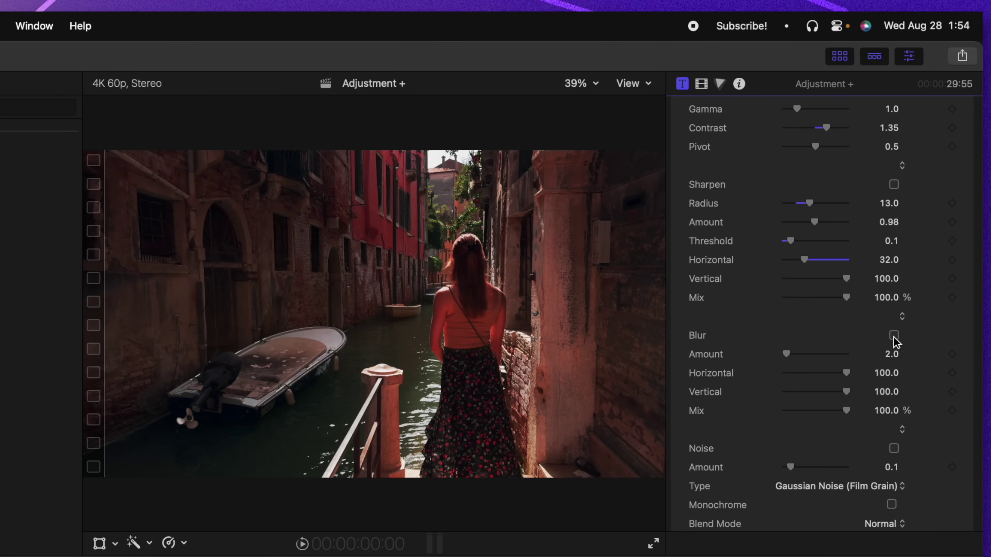
drag(787, 354, 846, 354)
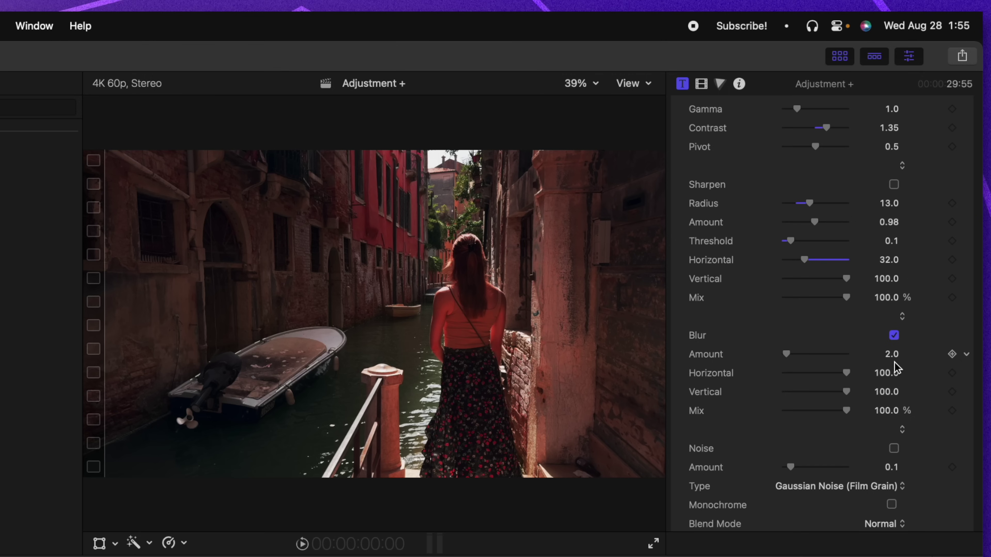
scroll(704, 282, down, 5)
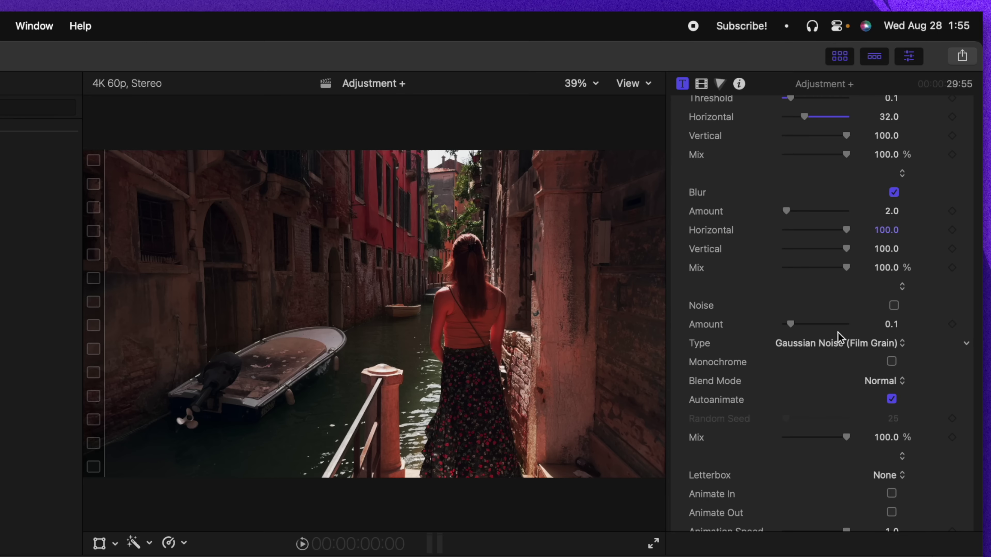
Step: Turn on Noise with amount 1.0, Add blend mode and mix lowered to 19.62%
click(894, 306)
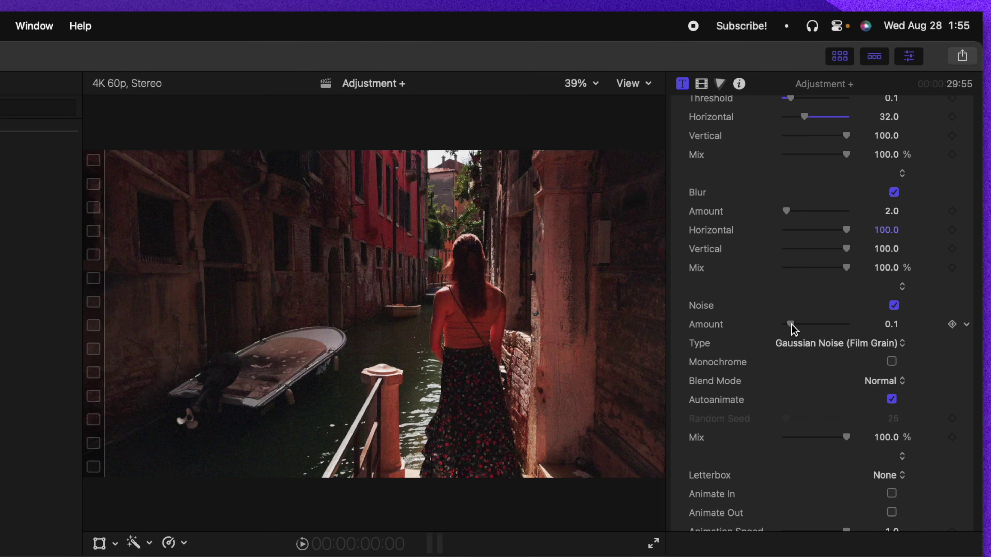
drag(790, 326, 848, 325)
drag(824, 435, 799, 441)
click(871, 380)
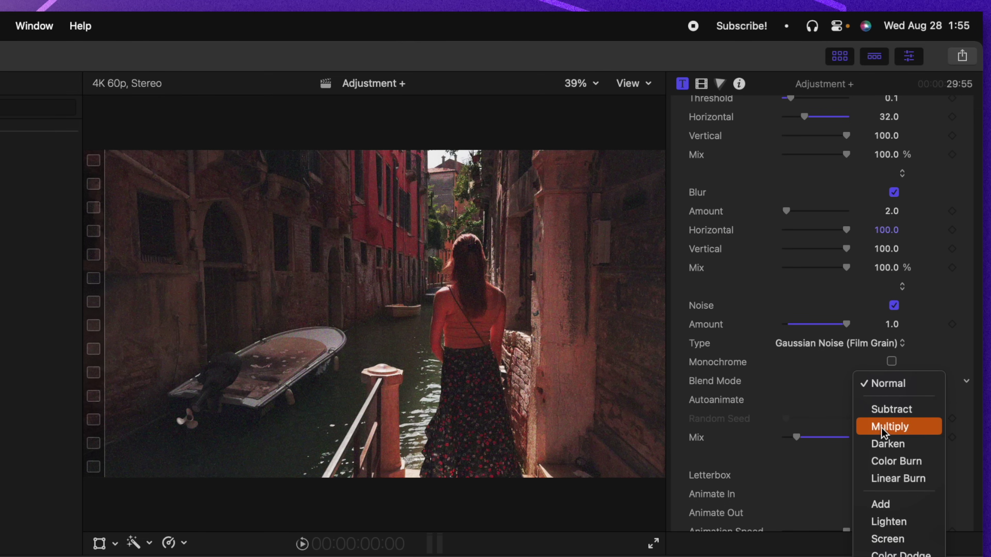
click(892, 507)
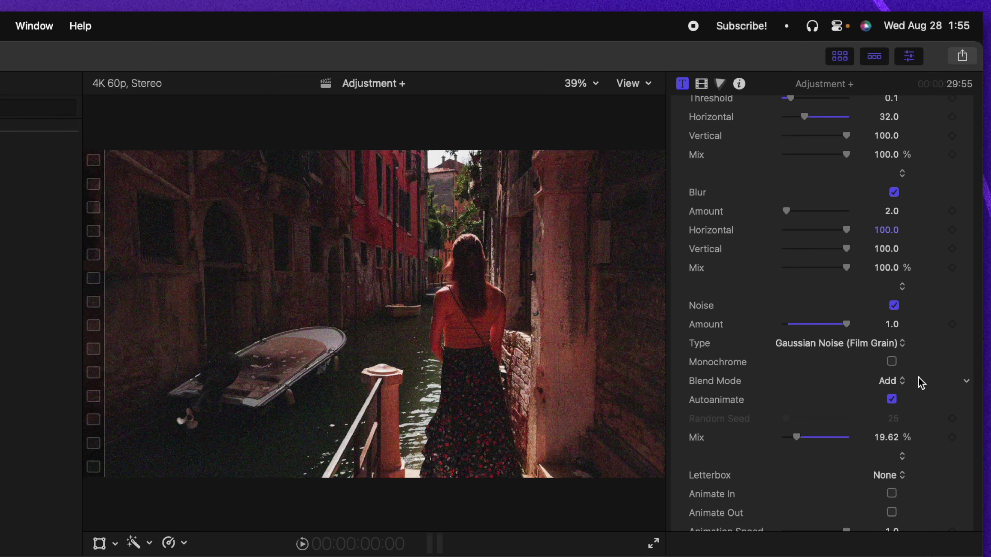
Step: Switch the Noise effect off, keeping its settings
scroll(864, 373, down, 3)
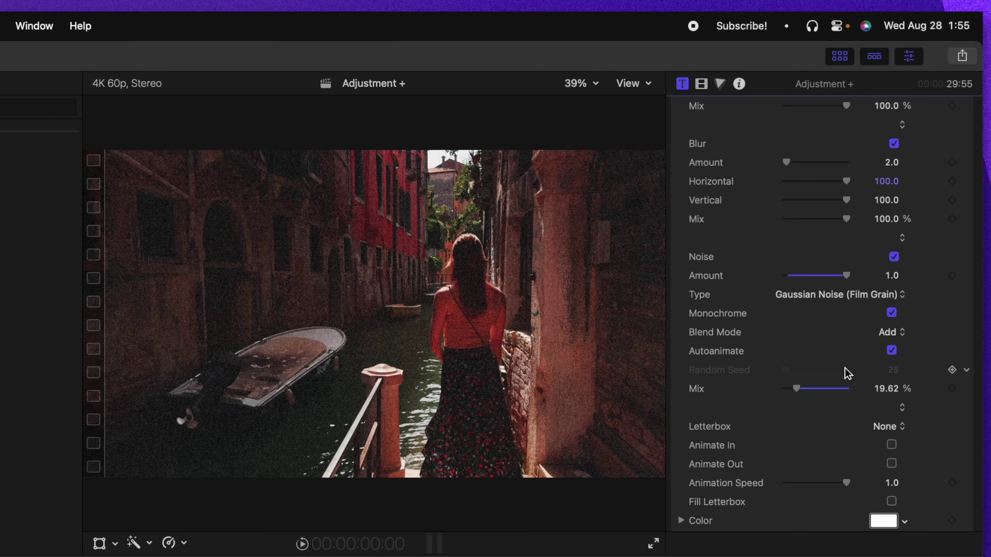
scroll(889, 234, down, 2)
click(894, 226)
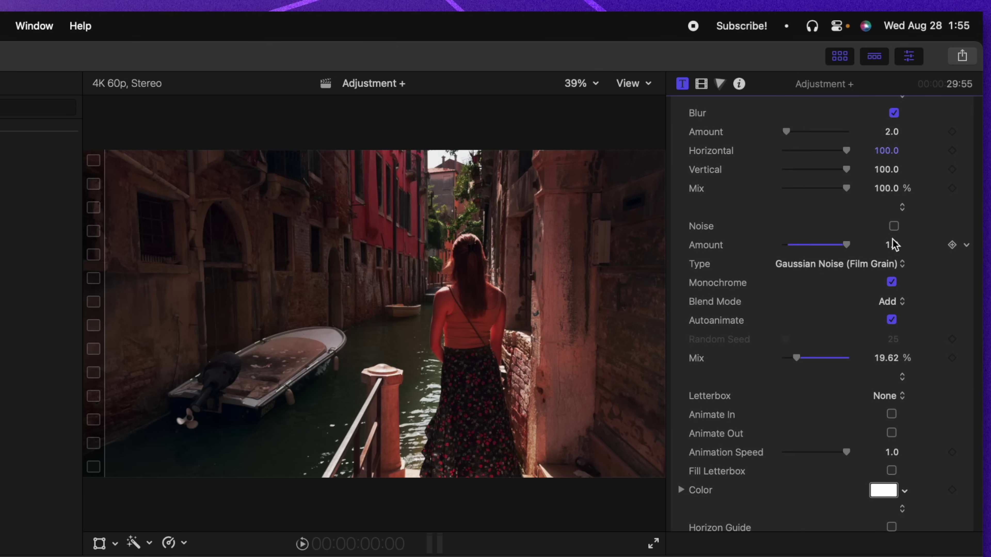
scroll(867, 297, down, 1)
scroll(772, 325, down, 2)
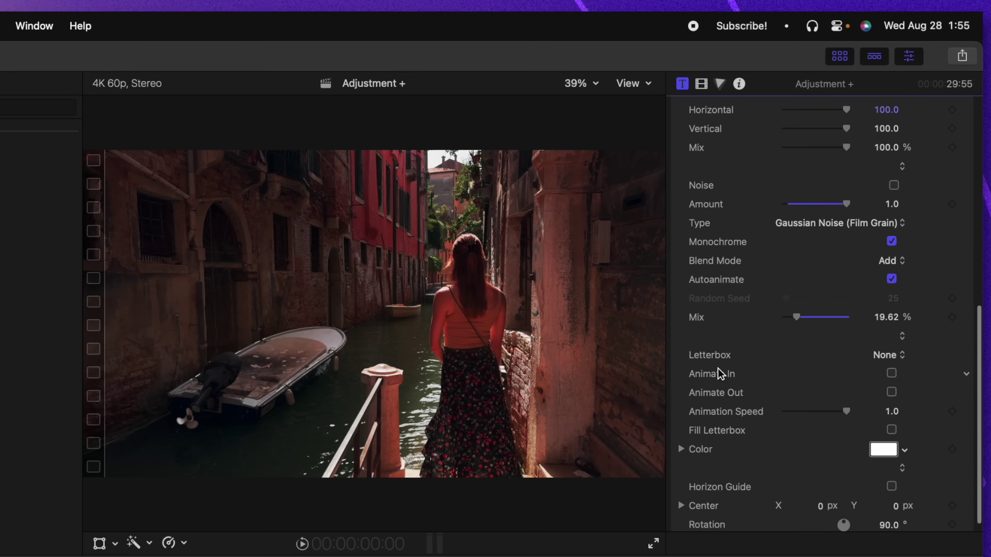
Step: Set the letterbox to 2.35 : 1 with Animate In on, and preview it
scroll(714, 357, down, 1)
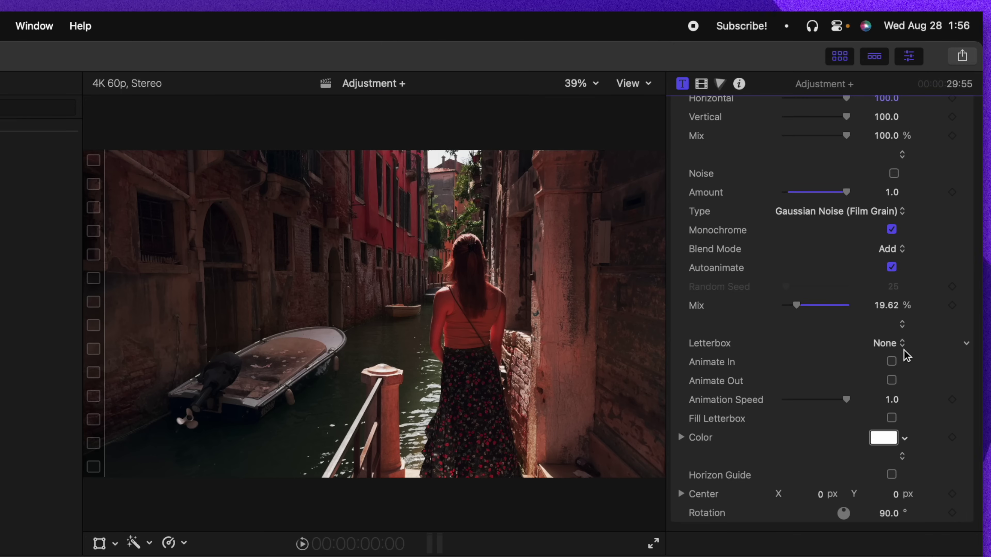
click(904, 344)
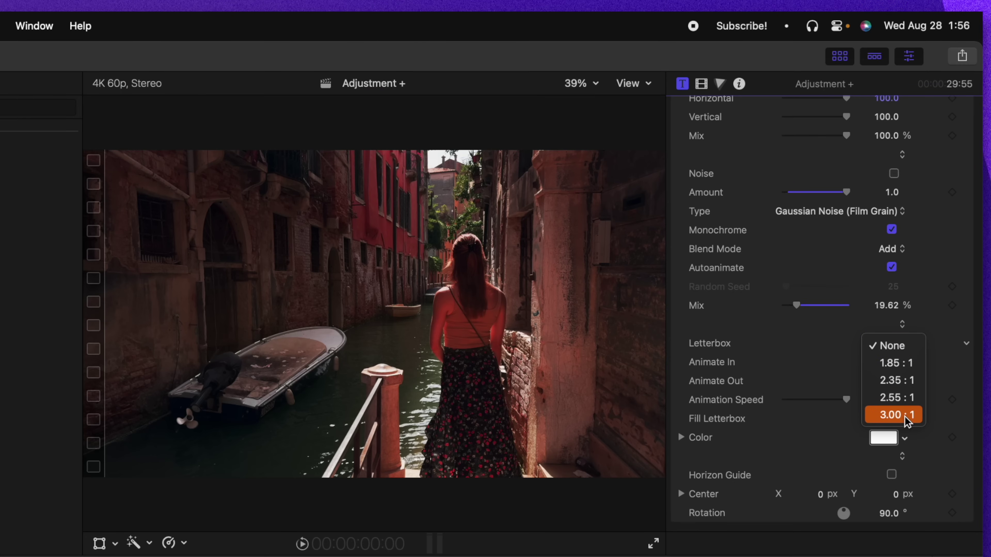
click(905, 383)
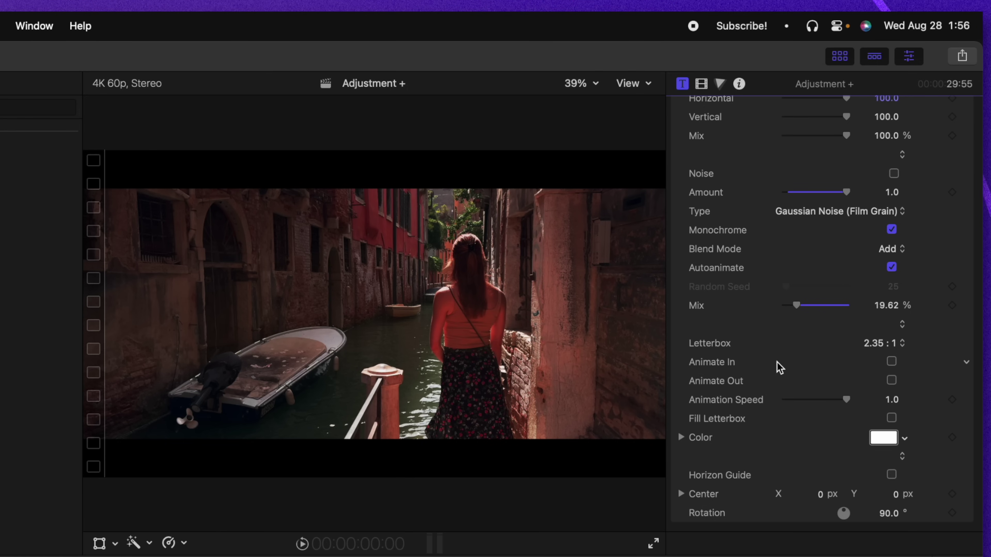
click(892, 362)
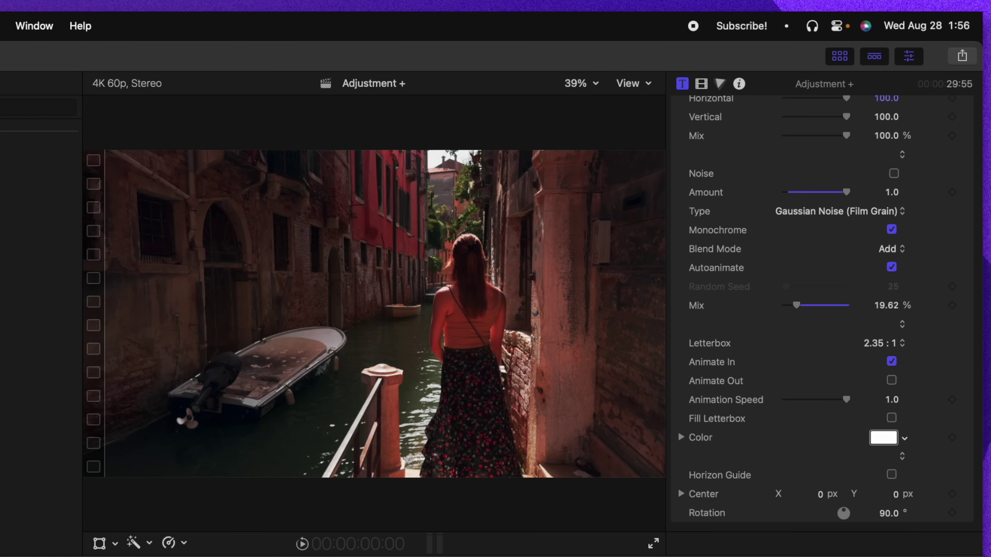
key(space)
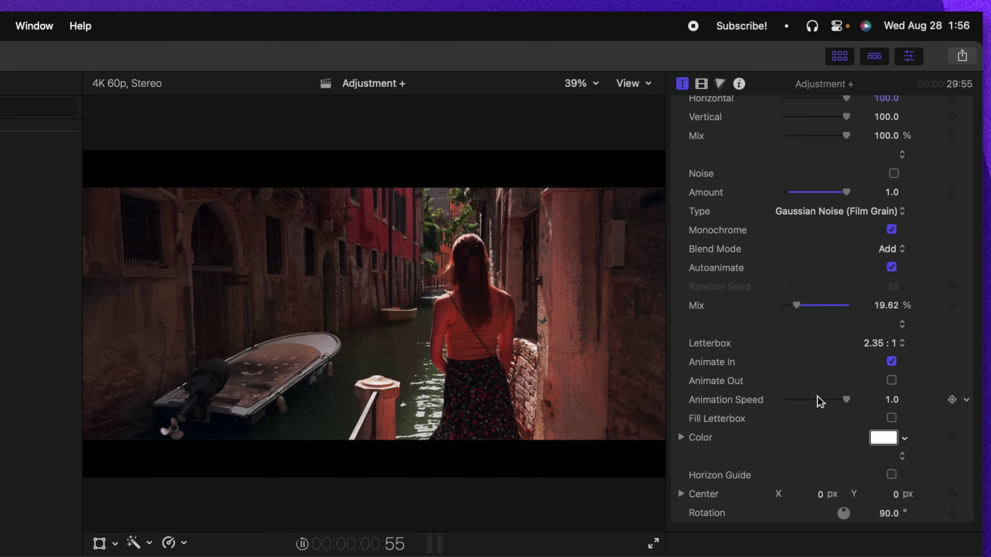
Step: Slow the letterbox animation to speed 0.35 and turn on Fill Letterbox
drag(843, 399, 822, 405)
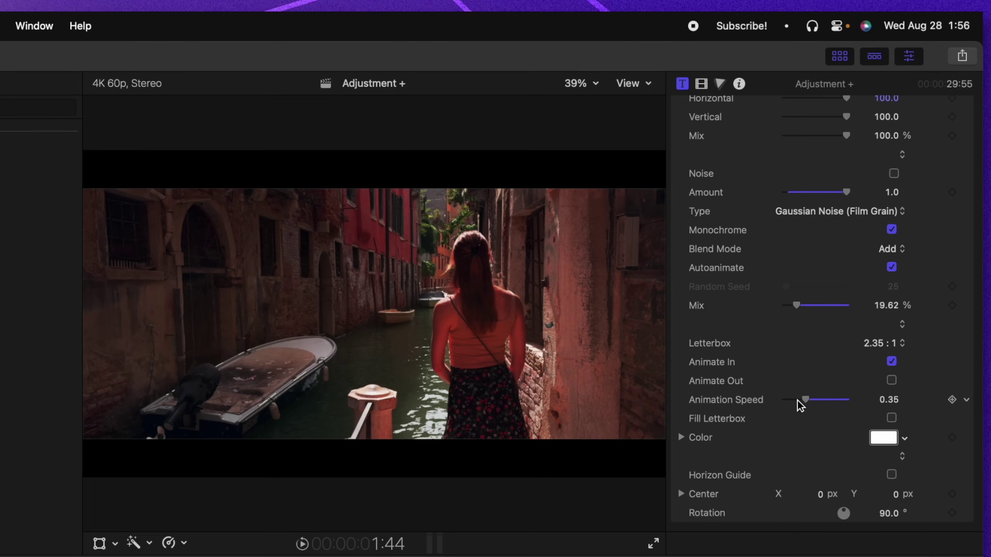
key(slash)
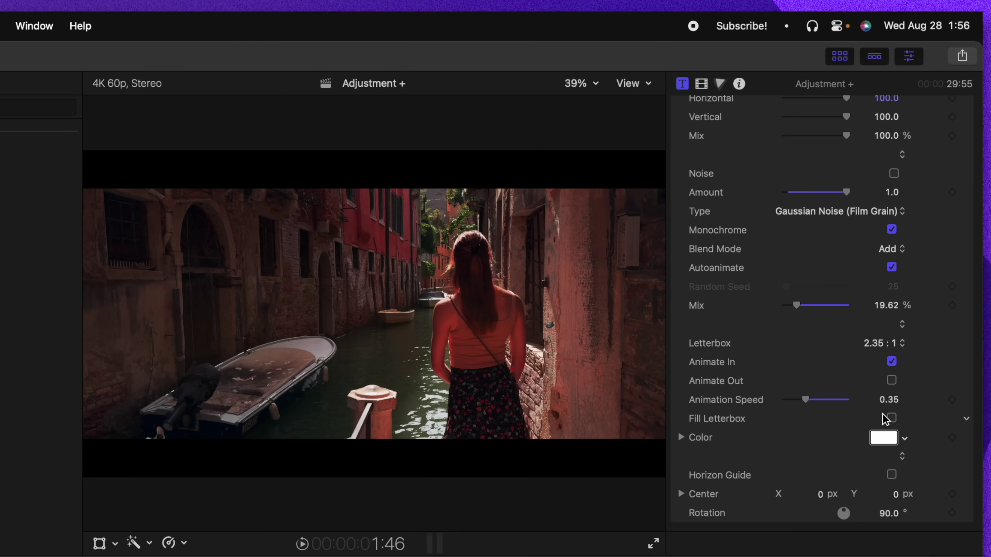
click(892, 419)
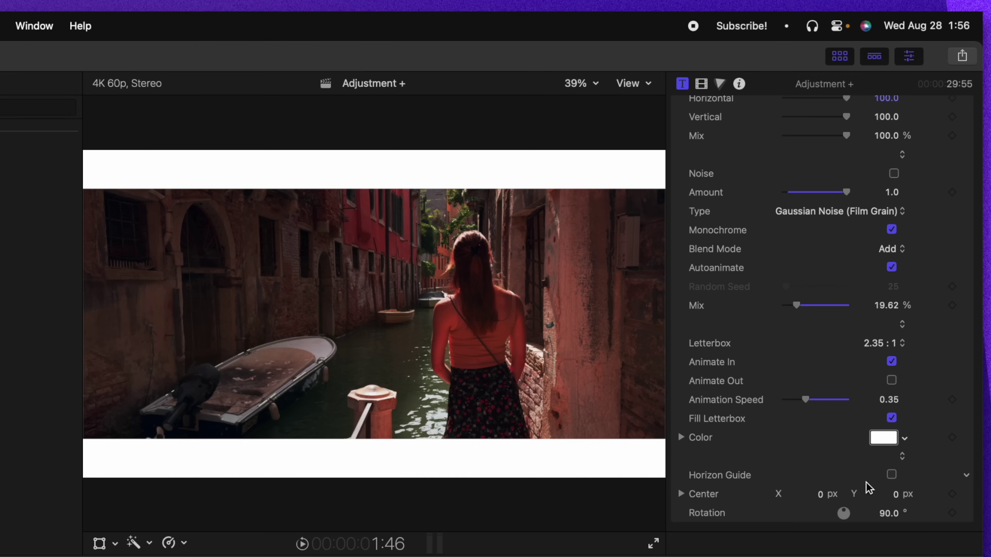
Step: Change the letterbox fill colour to green, then try moving the horizon guide and undo it
click(883, 438)
drag(756, 449, 606, 410)
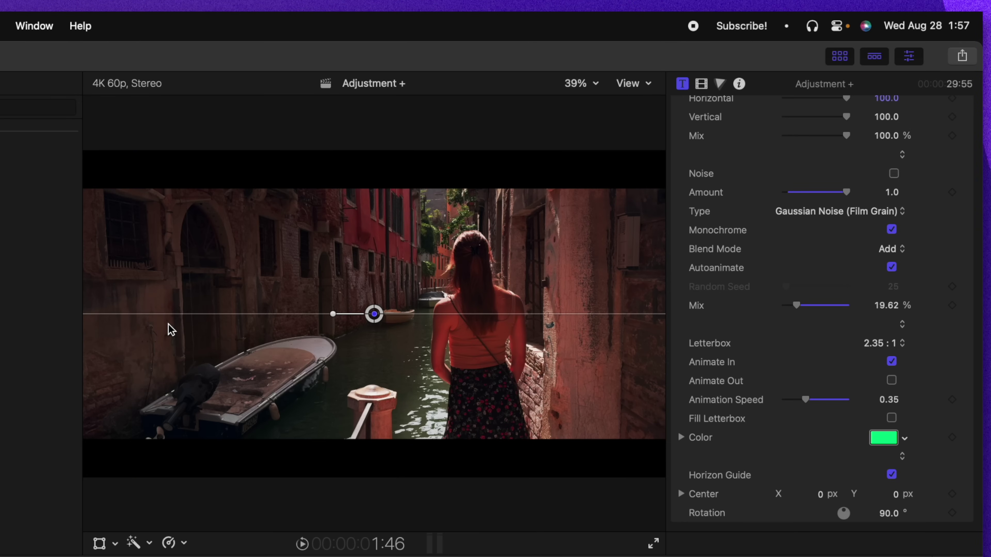
drag(372, 308, 345, 344)
key(super+z)
Step: Play the timeline from the start and leave the horizon guide switched off
key(Home)
key(space)
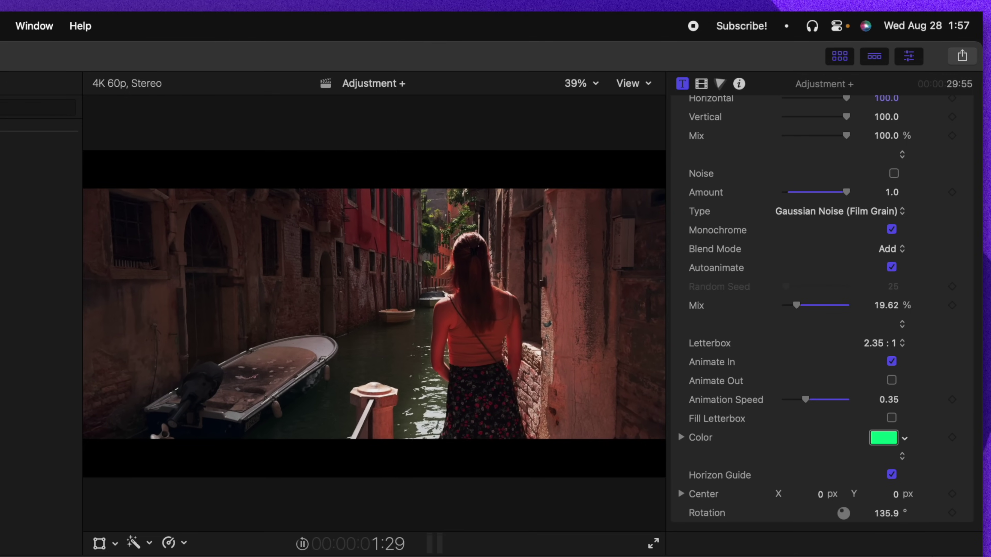
key(space)
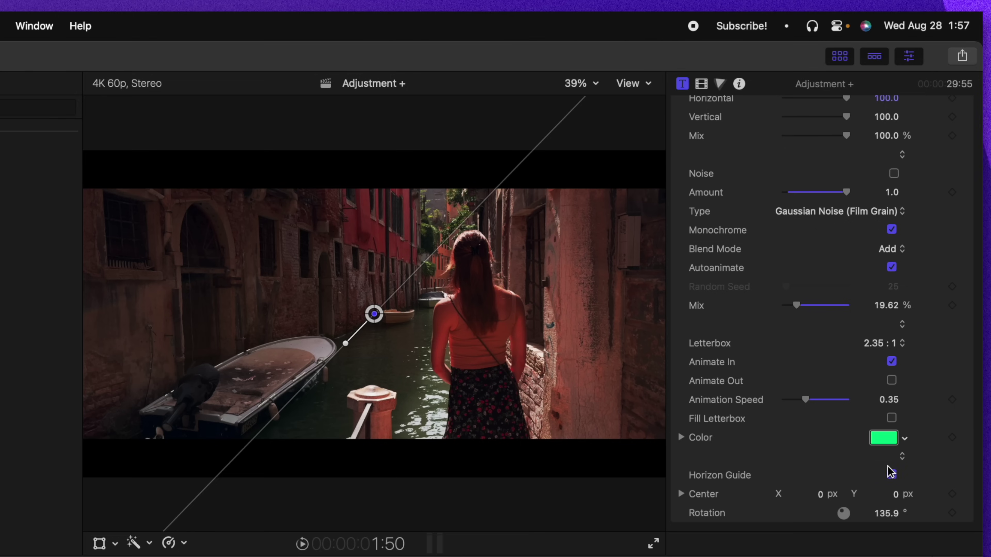
click(891, 475)
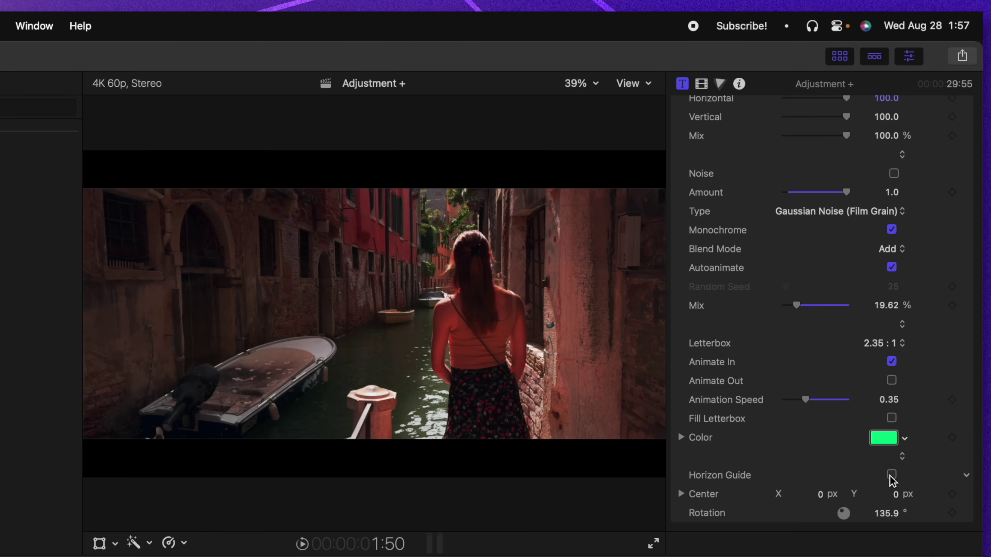
click(891, 475)
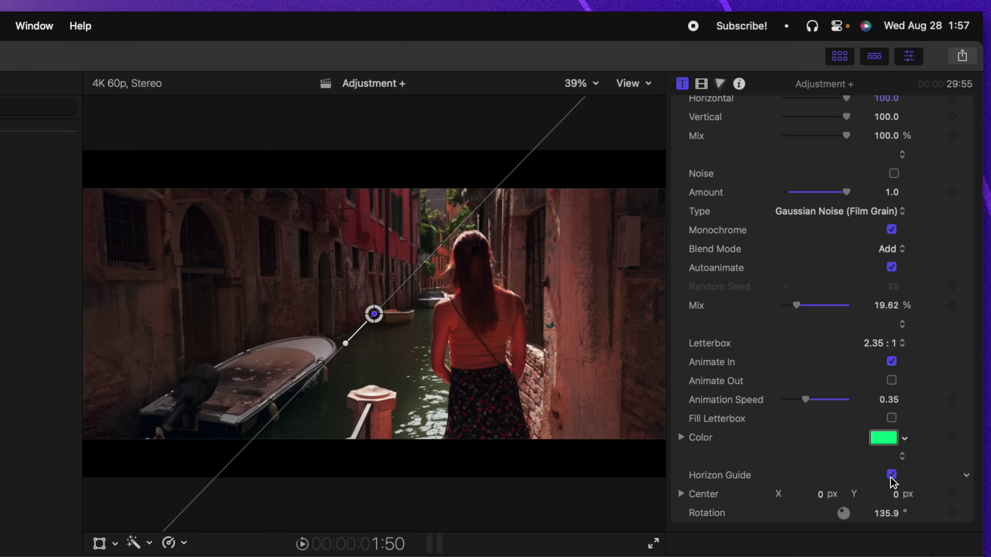
click(891, 475)
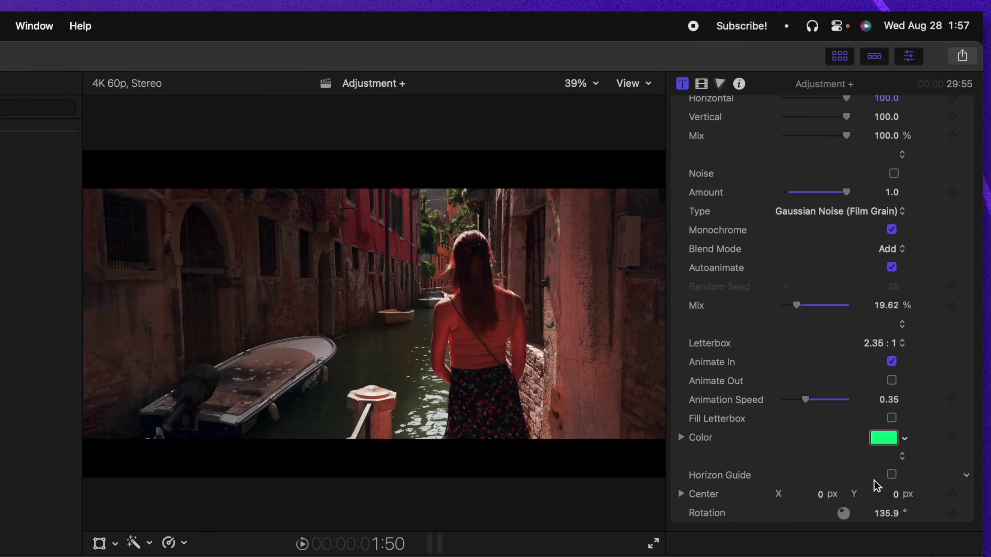